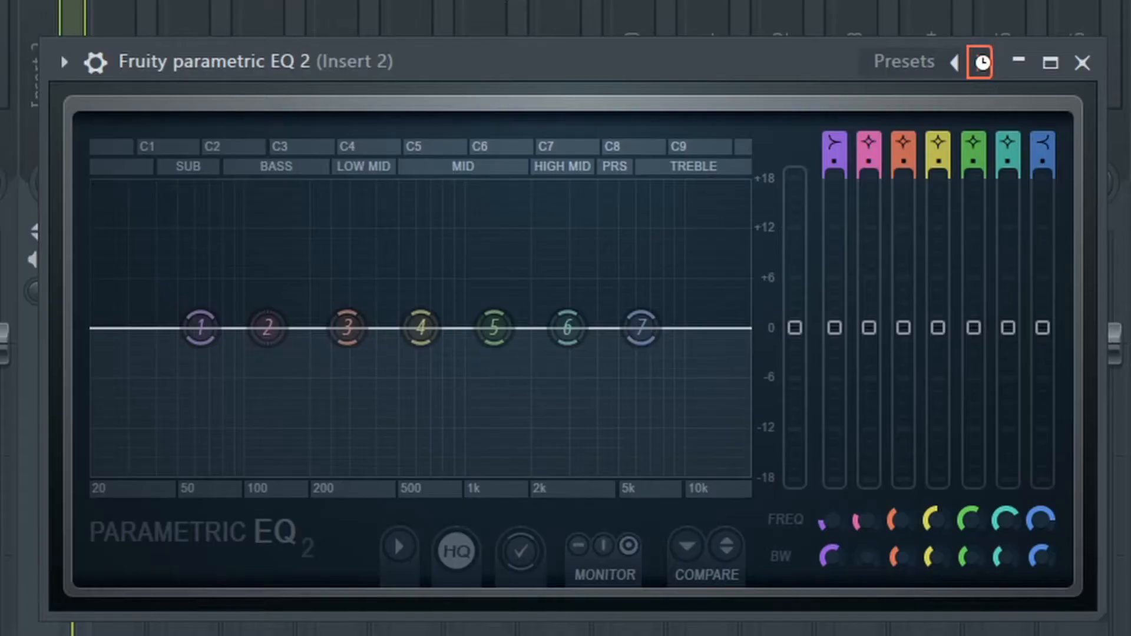
# Load the 20Hz + 18kHz cut preset in Insert 2's EQ and soften the high-cut slope
pyautogui.click(708, 241)
pyautogui.click(707, 241)
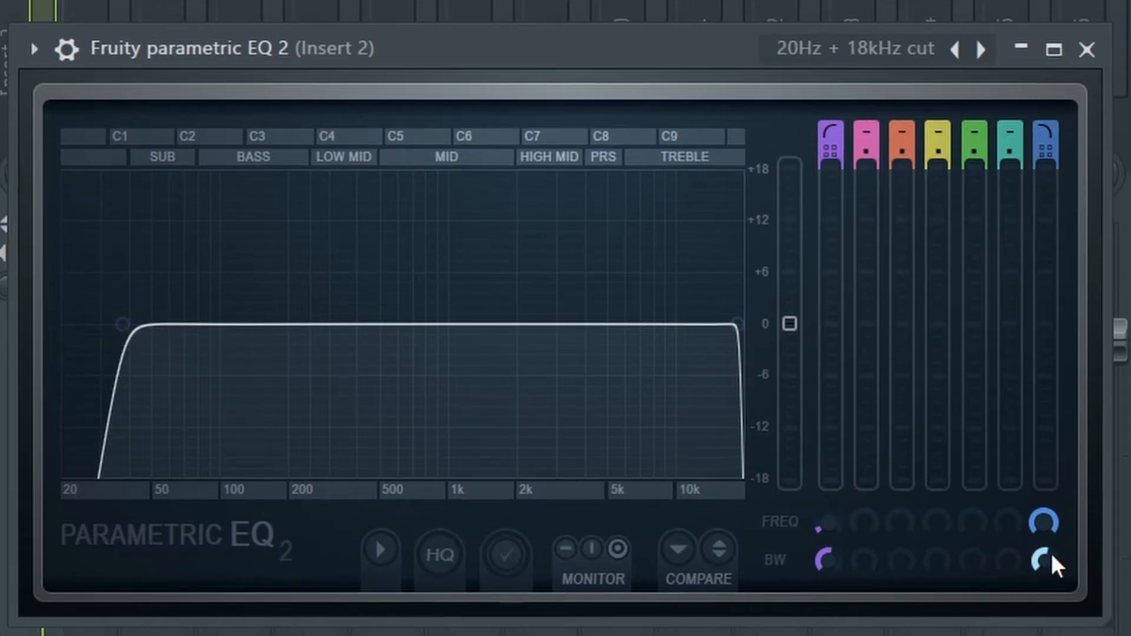
pyautogui.moveTo(1052, 558)
pyautogui.mouseDown()
pyautogui.moveTo(1044, 528)
pyautogui.moveTo(1043, 553)
pyautogui.mouseUp()
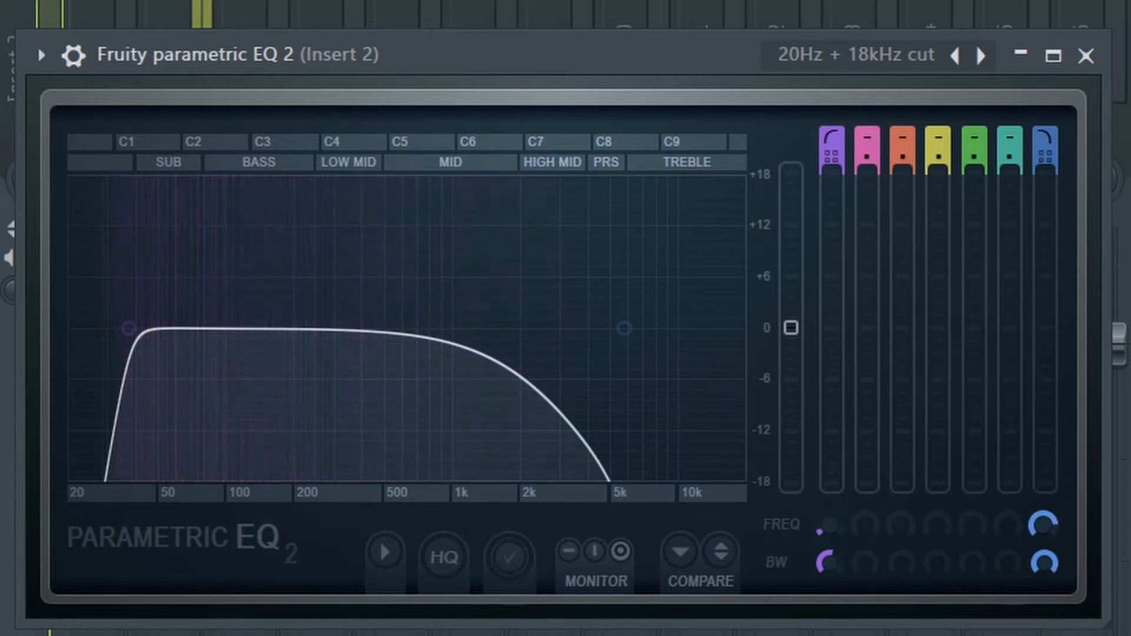
# Try different high-cut frequencies on Insert 2's EQ, going down to about 2 kHz and settling at about 7 kHz
pyautogui.moveTo(1048, 517)
pyautogui.mouseDown()
pyautogui.moveTo(1048, 490)
pyautogui.moveTo(1048, 515)
pyautogui.mouseUp()
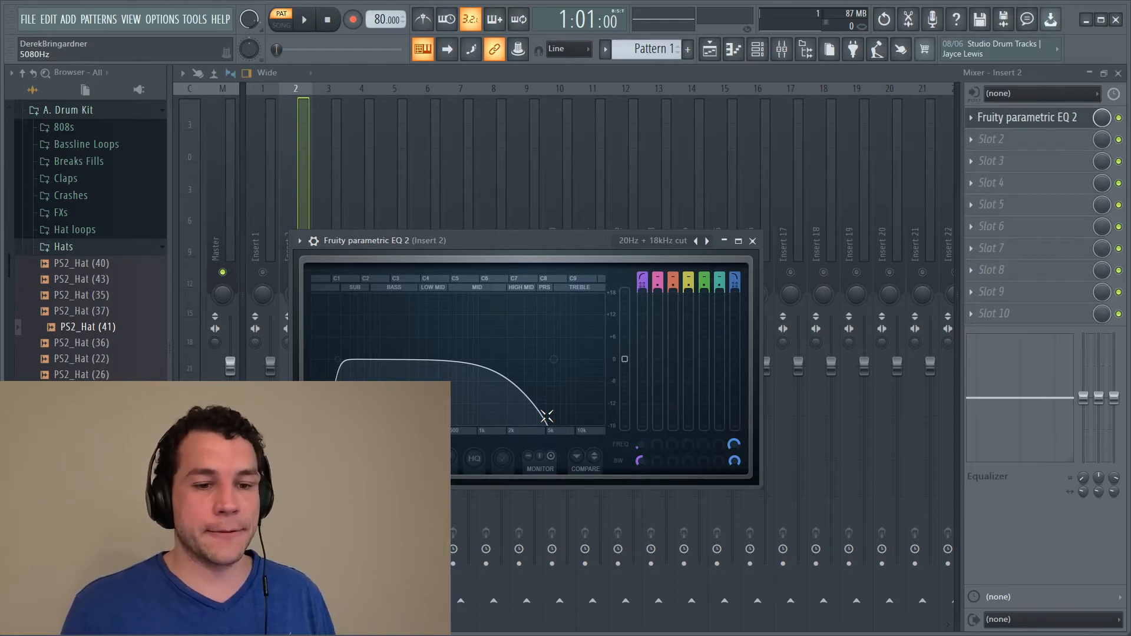
pyautogui.moveTo(734, 444); pyautogui.dragTo(734, 464)
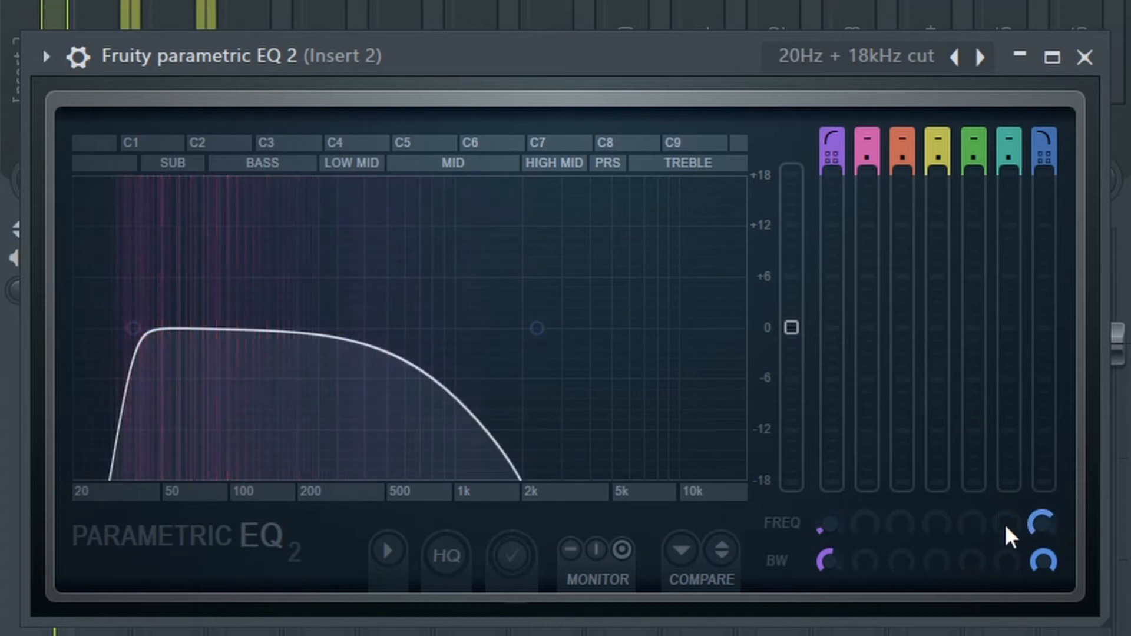
pyautogui.moveTo(1042, 523); pyautogui.dragTo(1042, 507)
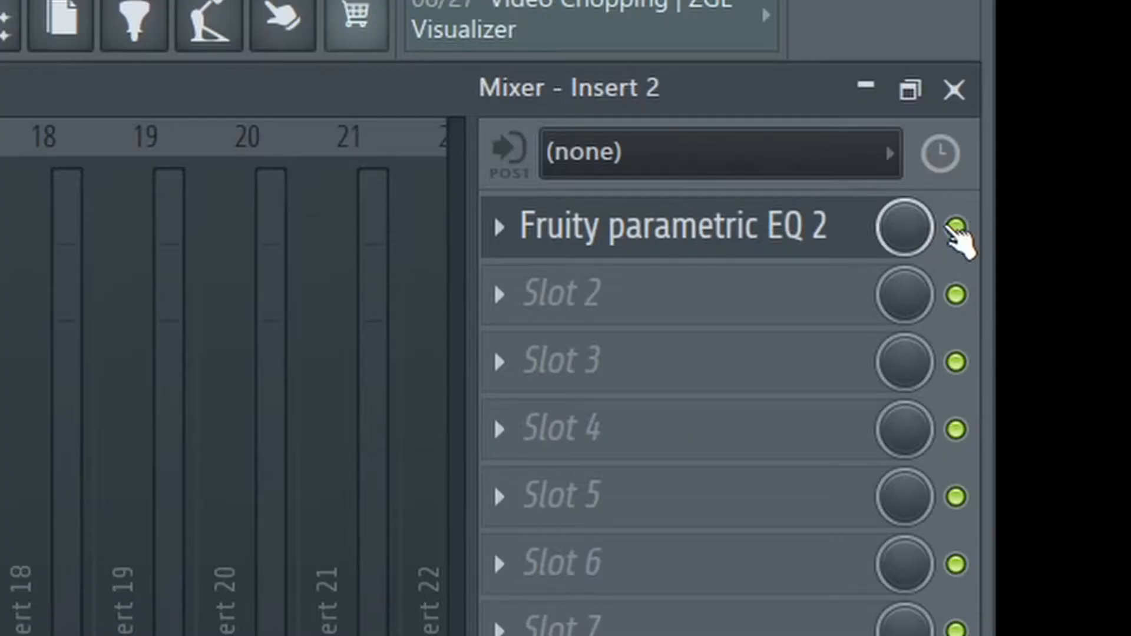
# Toggle Insert 2's EQ for a before-and-after comparison, raise its output level slightly and close it
pyautogui.click(956, 227)
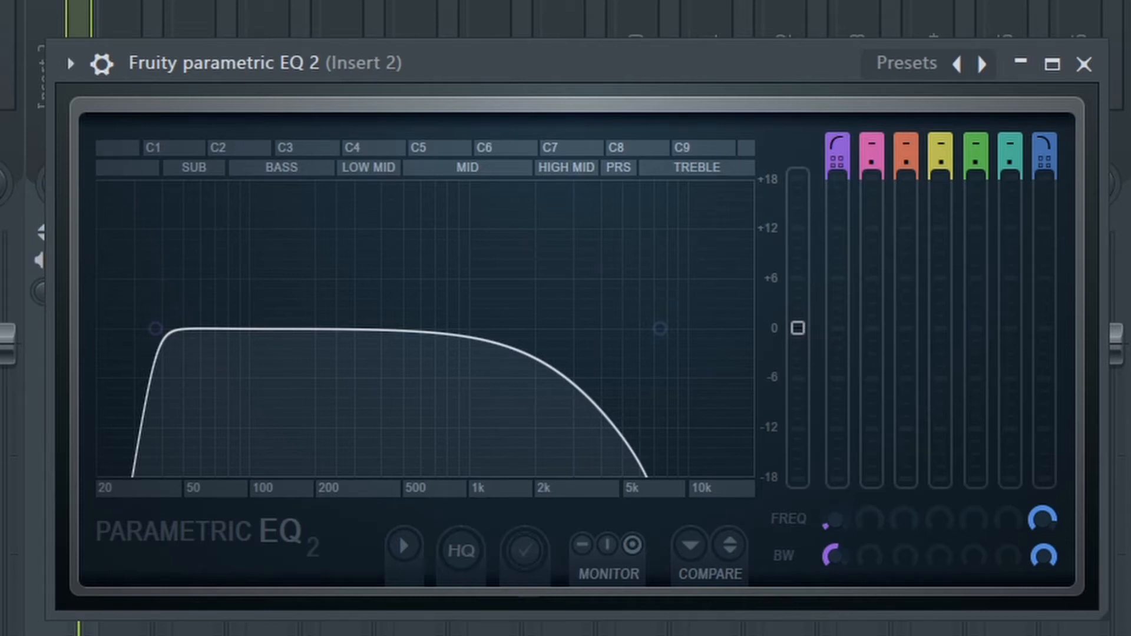
pyautogui.moveTo(799, 328); pyautogui.dragTo(798, 320)
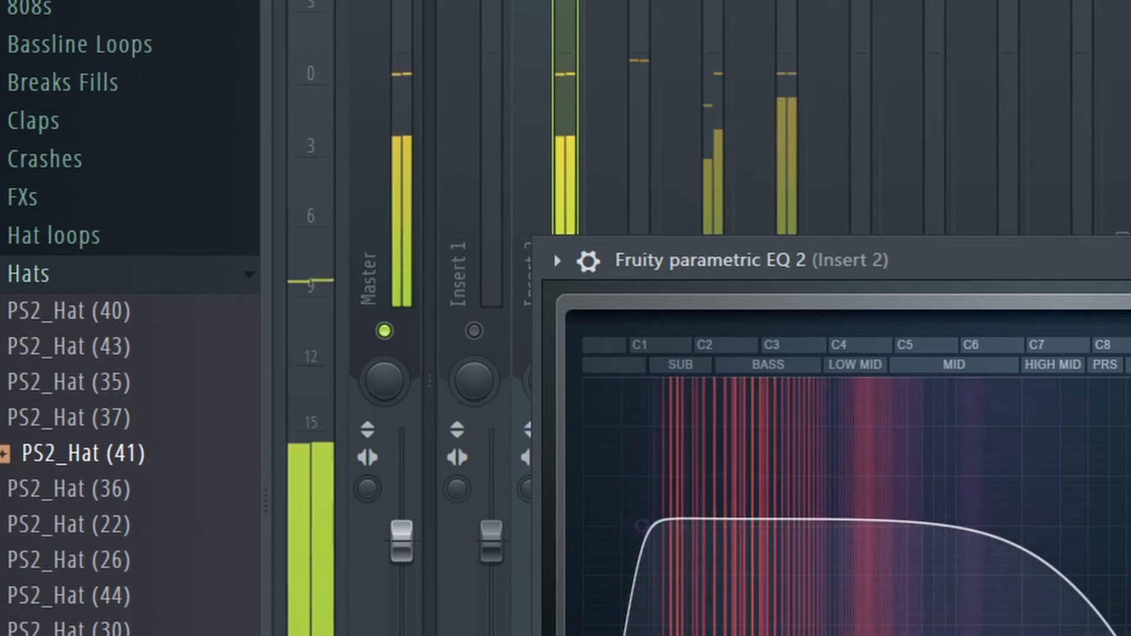
pyautogui.press('Escape')
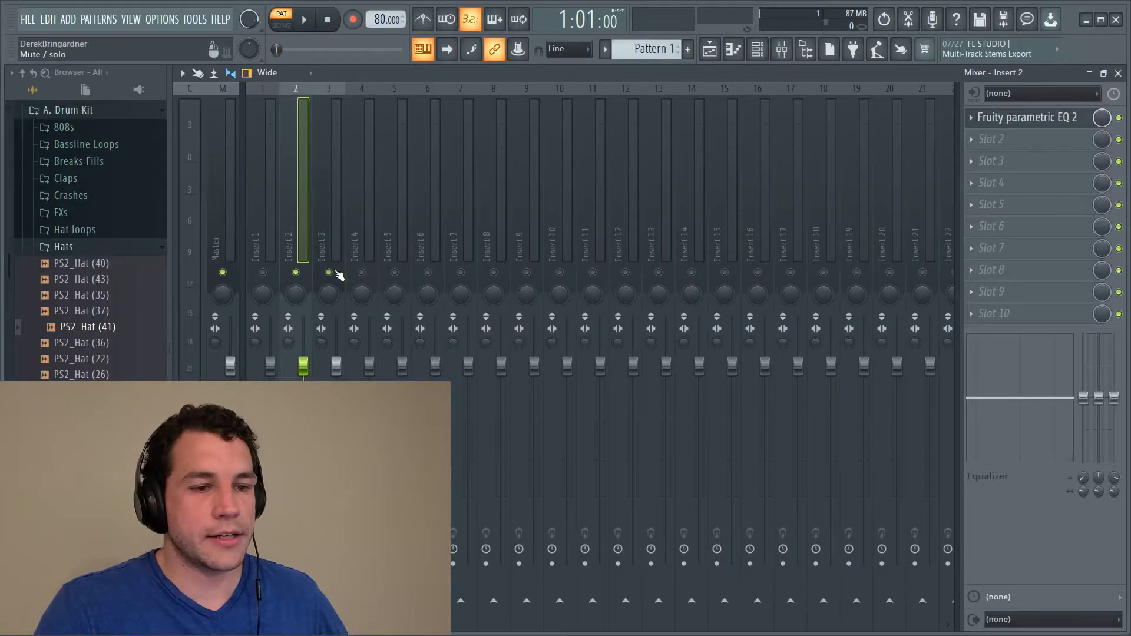
# Play the pattern and shape Insert 3's EQ with a low cut at about 125 Hz and a gentle high cut
pyautogui.click(305, 20)
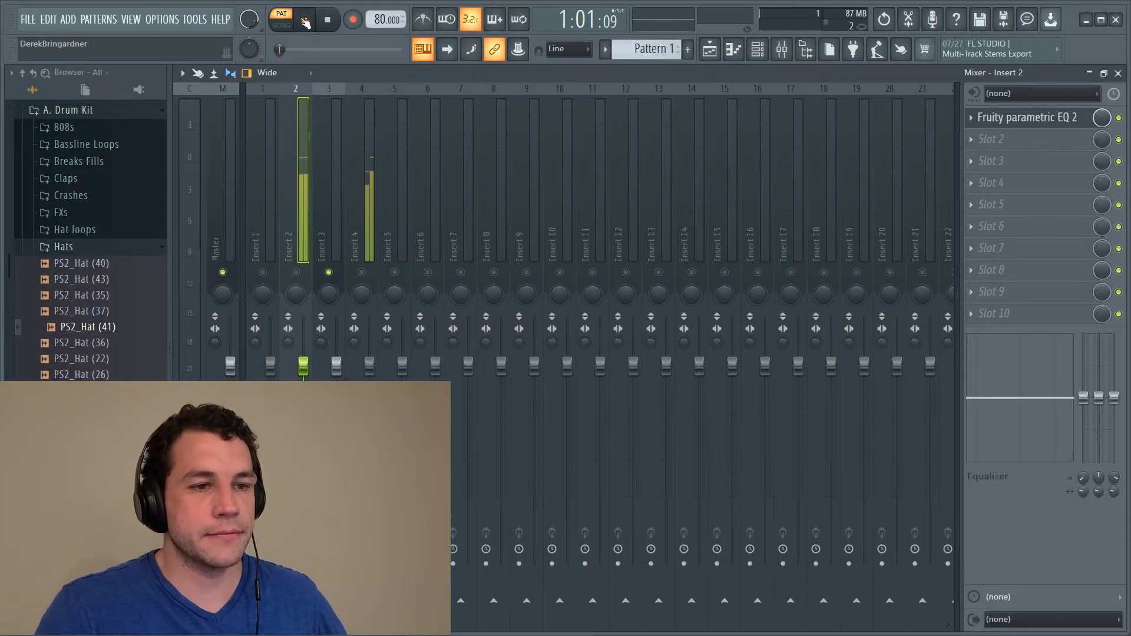
pyautogui.click(338, 176)
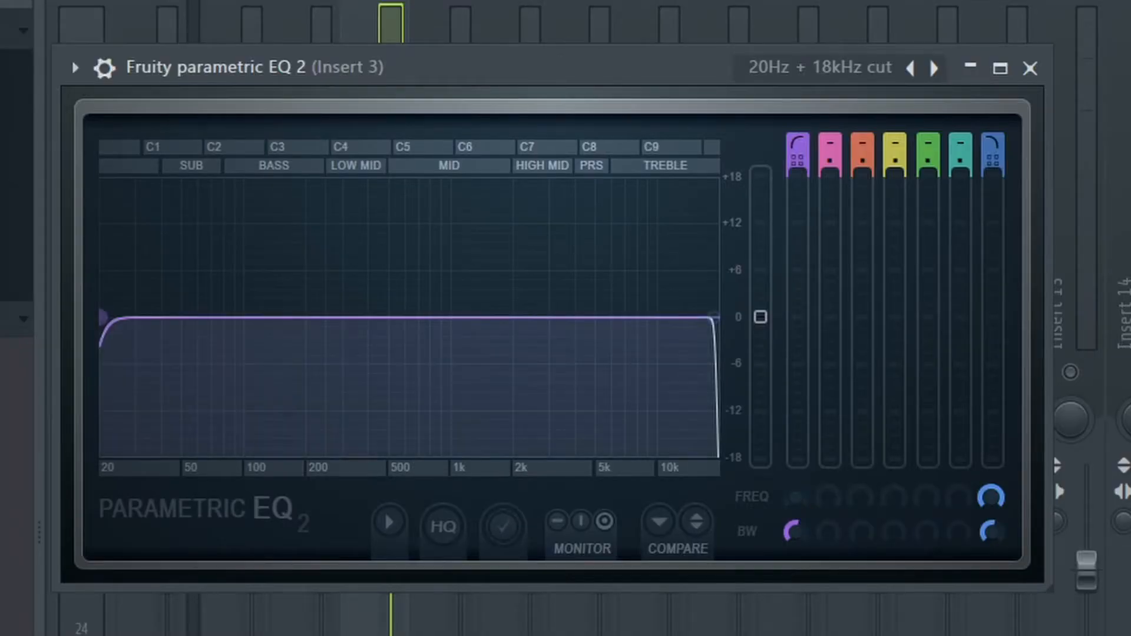
pyautogui.moveTo(792, 498); pyautogui.dragTo(792, 457)
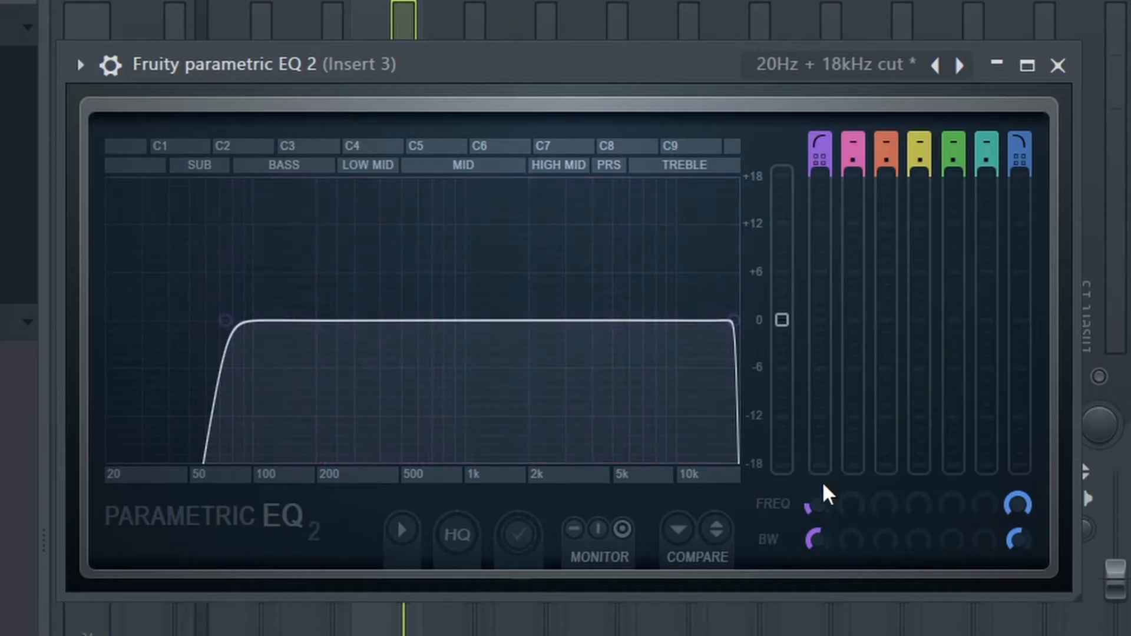
pyautogui.moveTo(823, 516)
pyautogui.mouseDown()
pyautogui.moveTo(824, 498)
pyautogui.moveTo(825, 523)
pyautogui.mouseUp()
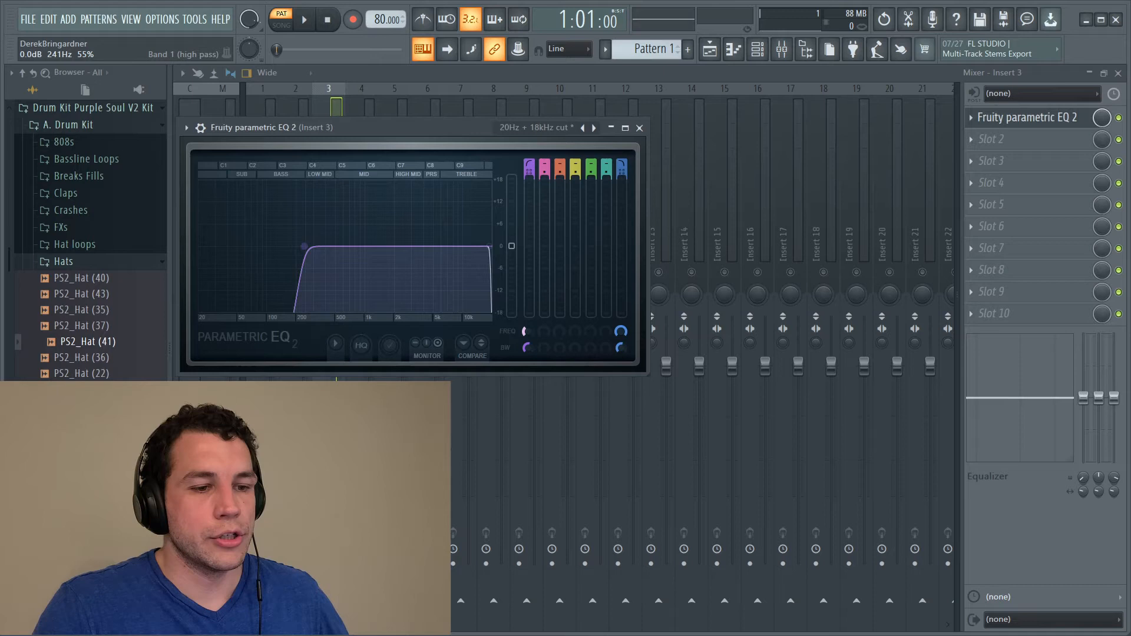
pyautogui.moveTo(524, 331); pyautogui.dragTo(525, 334)
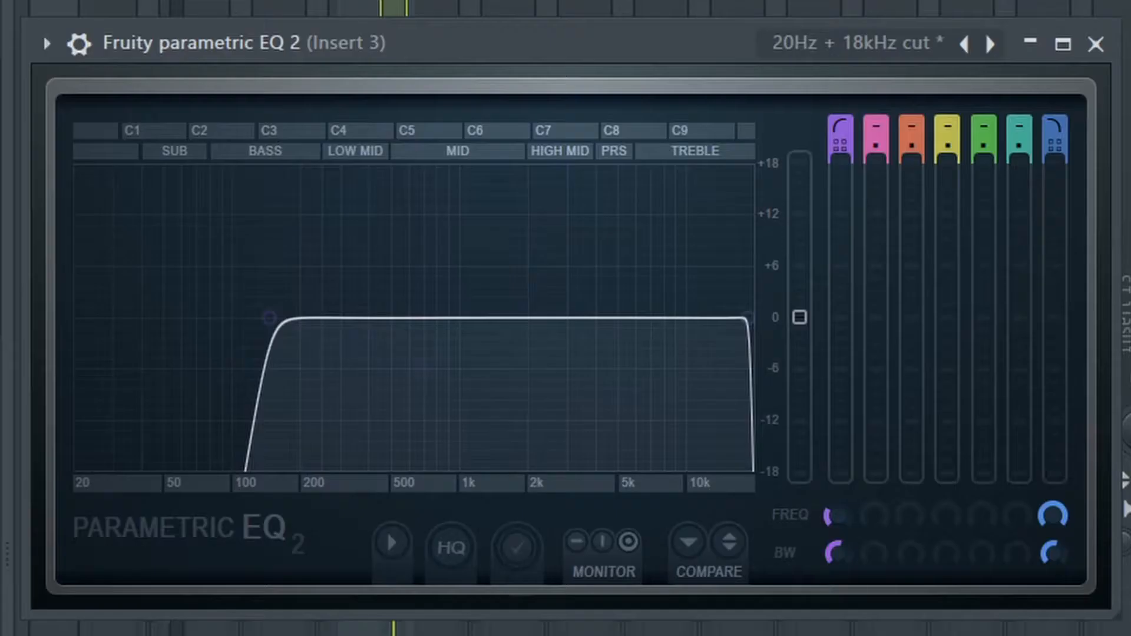
pyautogui.moveTo(836, 516); pyautogui.dragTo(837, 510)
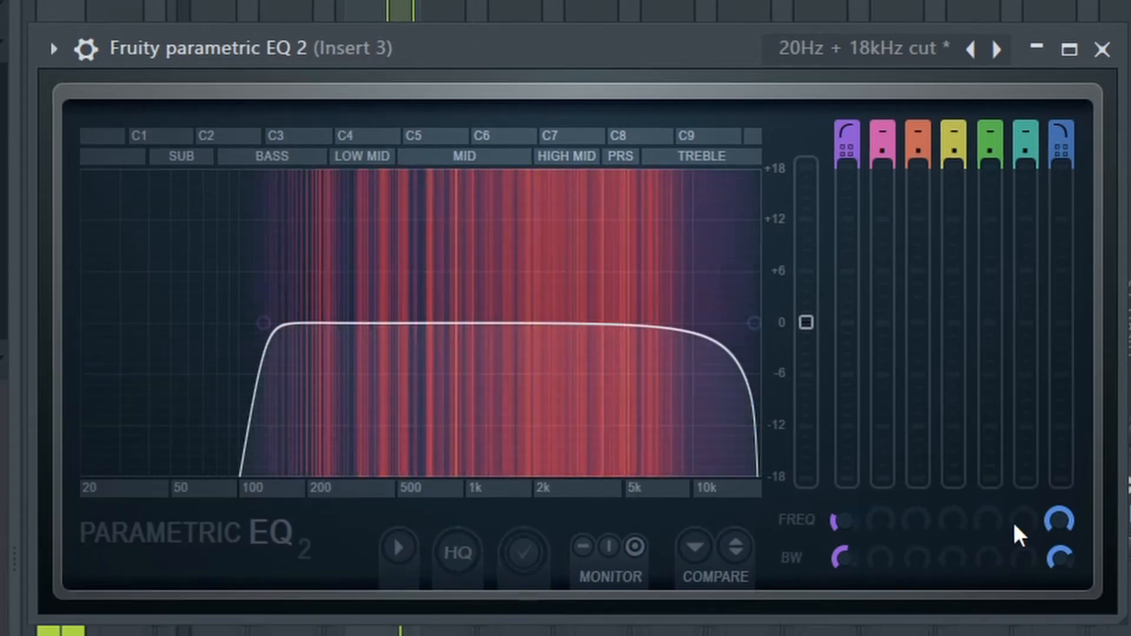
pyautogui.moveTo(1028, 530); pyautogui.dragTo(1028, 562)
pyautogui.moveTo(1060, 521); pyautogui.dragTo(1059, 480)
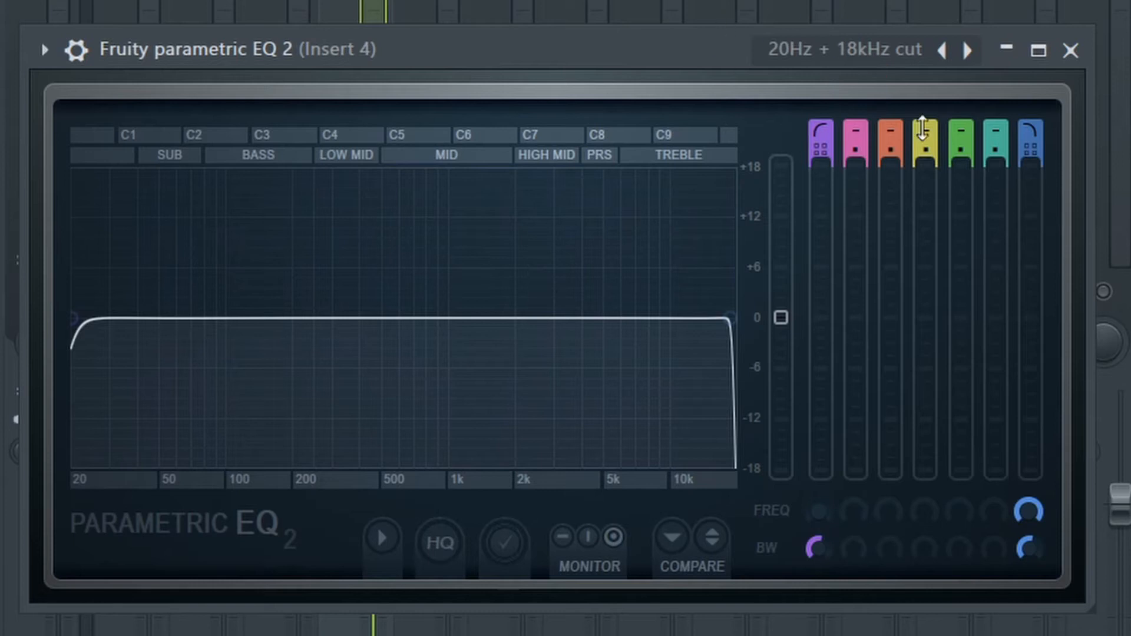
# Give Insert 4's EQ a gentle low cut at about 440 Hz and a softened high cut at about 11 kHz
pyautogui.moveTo(818, 548); pyautogui.dragTo(818, 495)
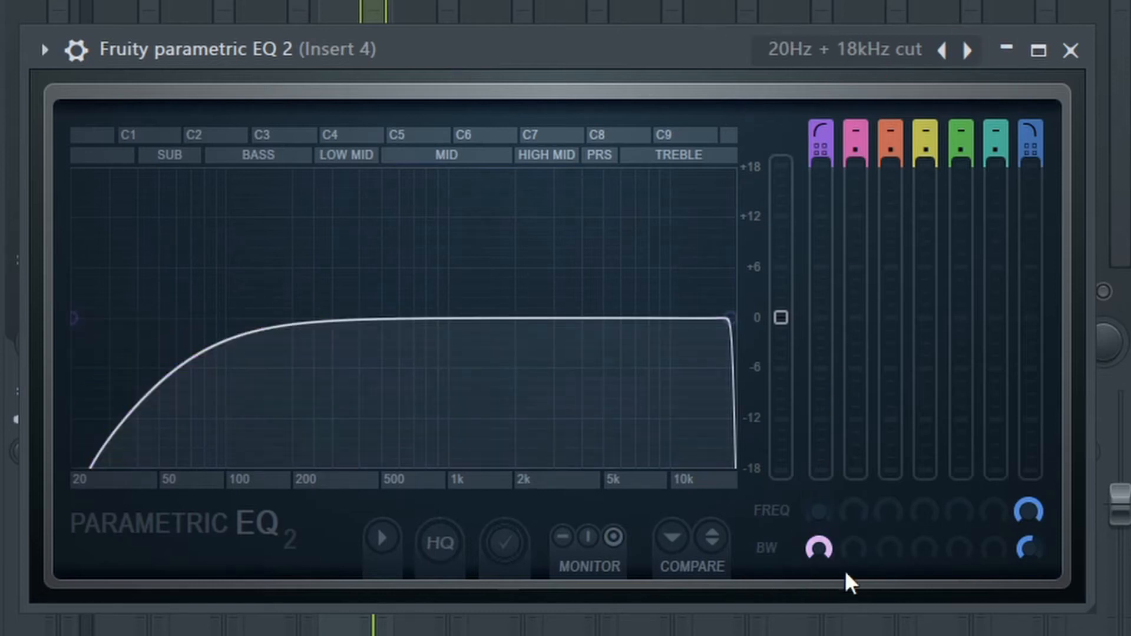
pyautogui.moveTo(818, 512); pyautogui.dragTo(818, 460)
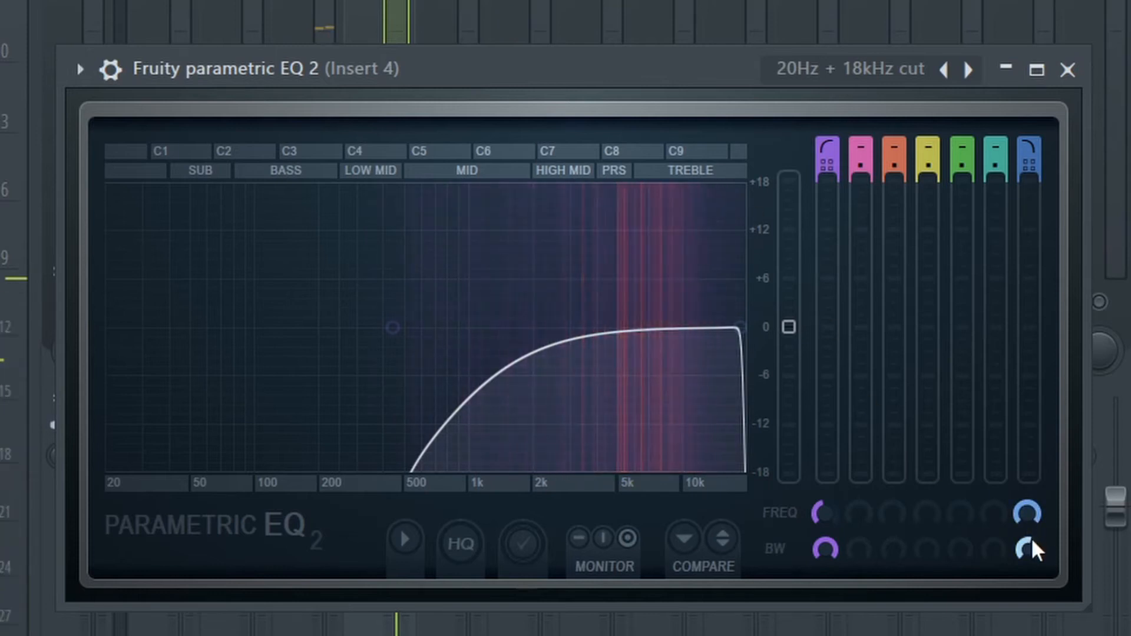
pyautogui.moveTo(1030, 539); pyautogui.dragTo(1028, 523)
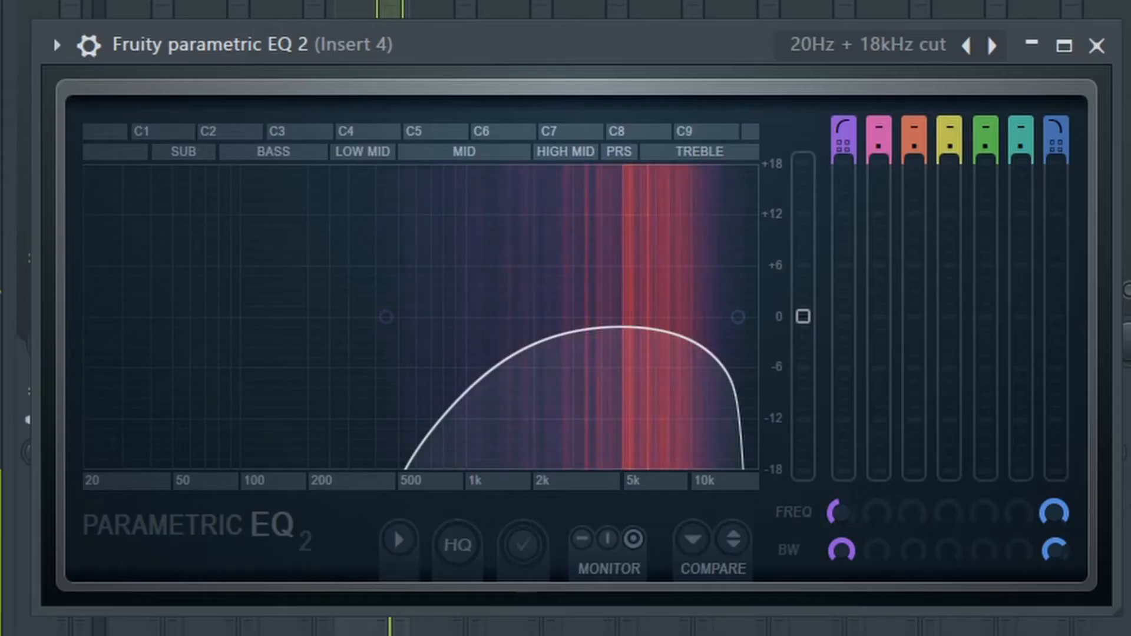
pyautogui.click(1052, 509)
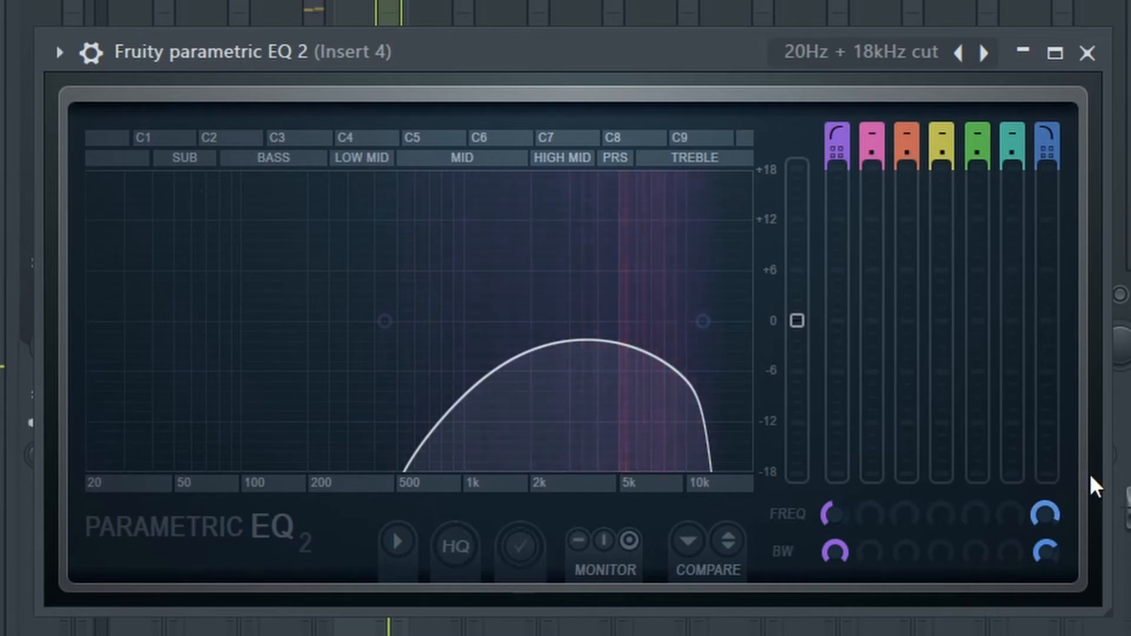
pyautogui.moveTo(1045, 515); pyautogui.dragTo(1045, 517)
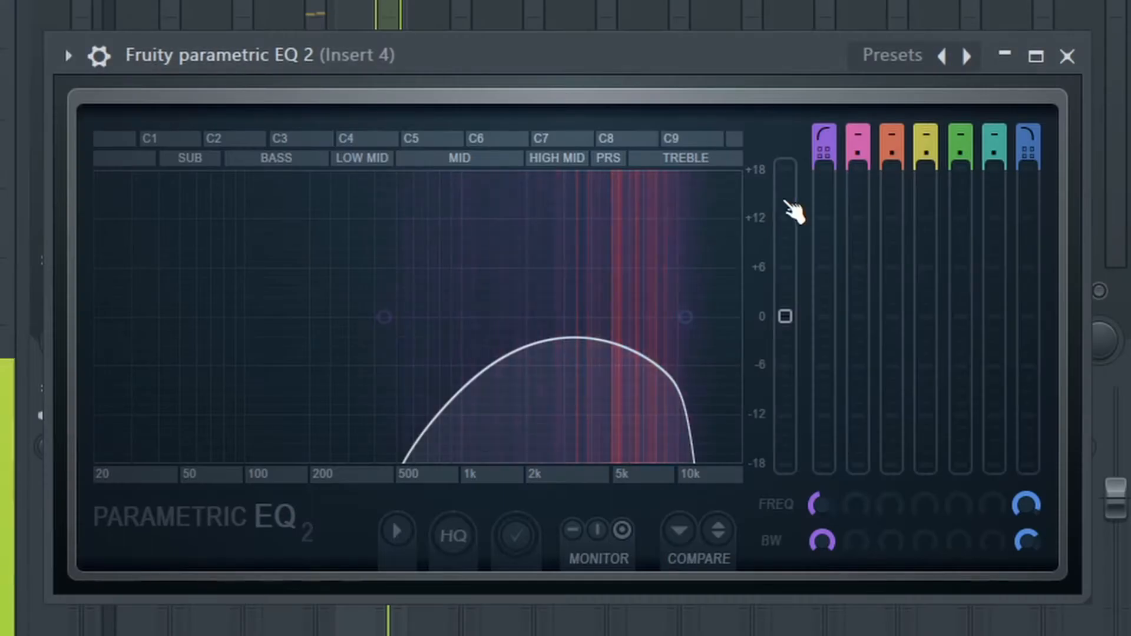
# Raise the output level of Insert 4's EQ to about +5 dB and stop playback
pyautogui.moveTo(787, 317); pyautogui.dragTo(785, 275)
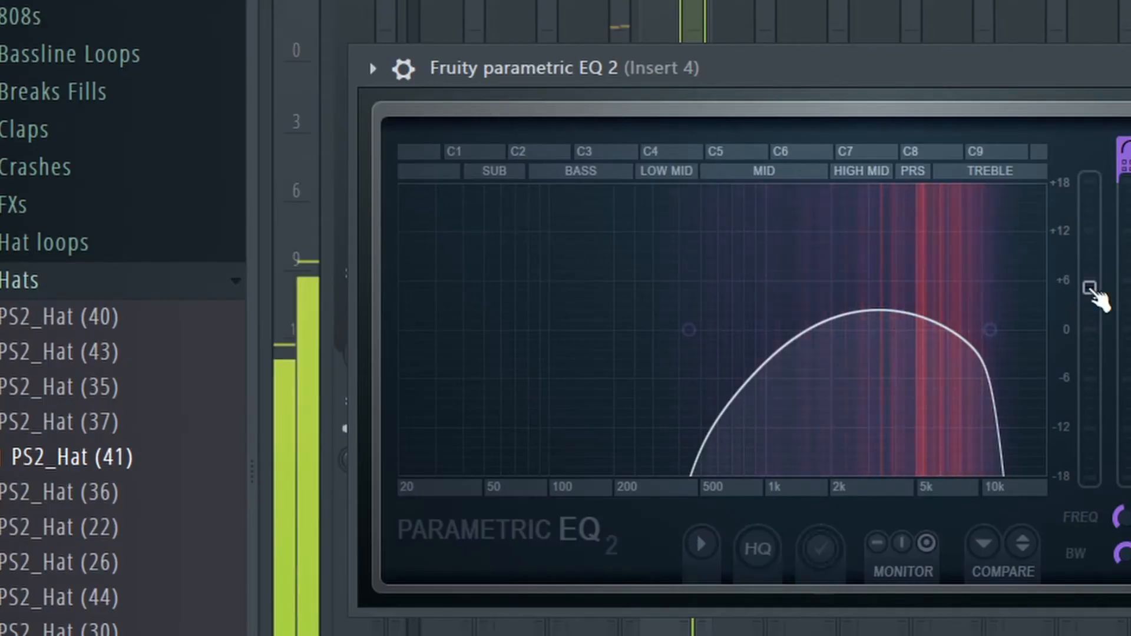
pyautogui.click(331, 25)
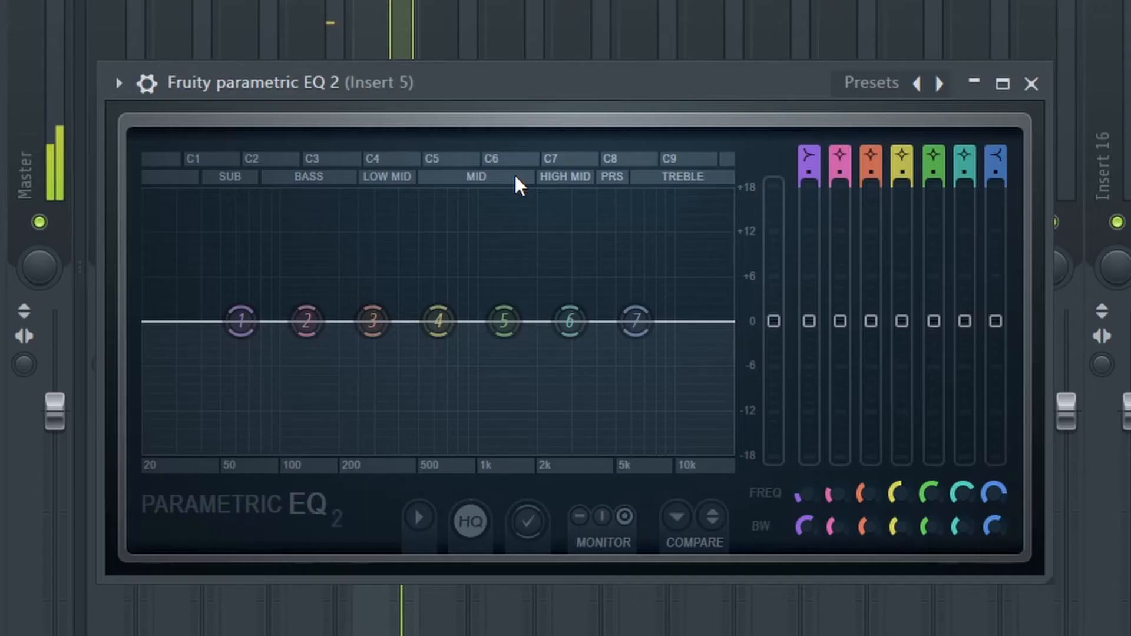
# Load the 30Hz + 18kHz cut preset in Insert 5's EQ and adjust its low cut to about 400 Hz and its high-cut slope
pyautogui.click(940, 84)
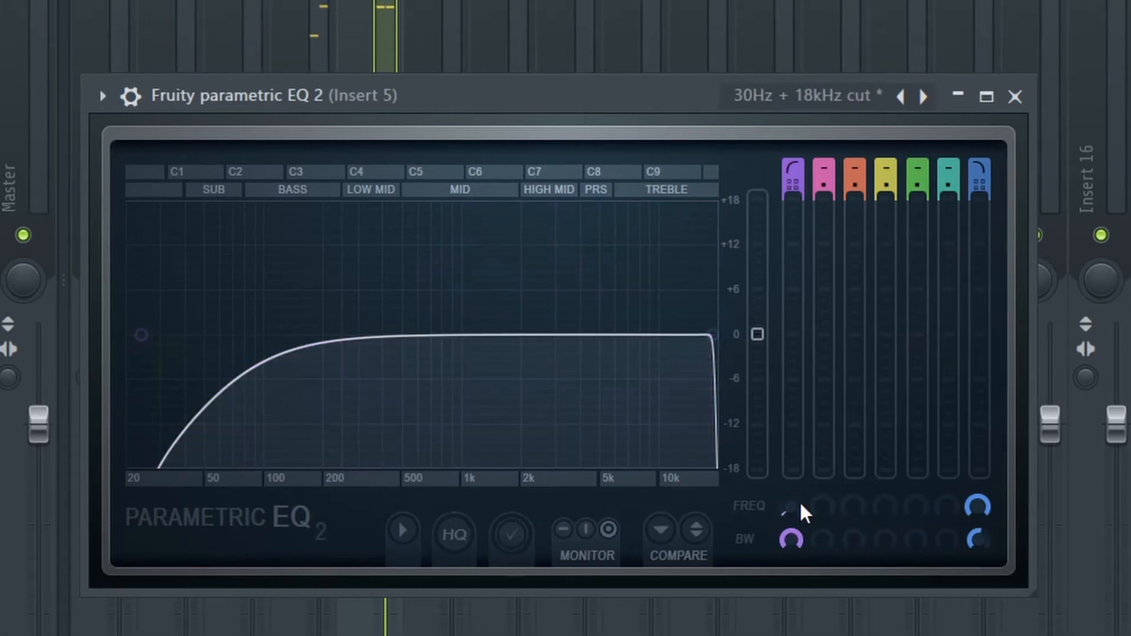
pyautogui.moveTo(790, 505); pyautogui.dragTo(790, 465)
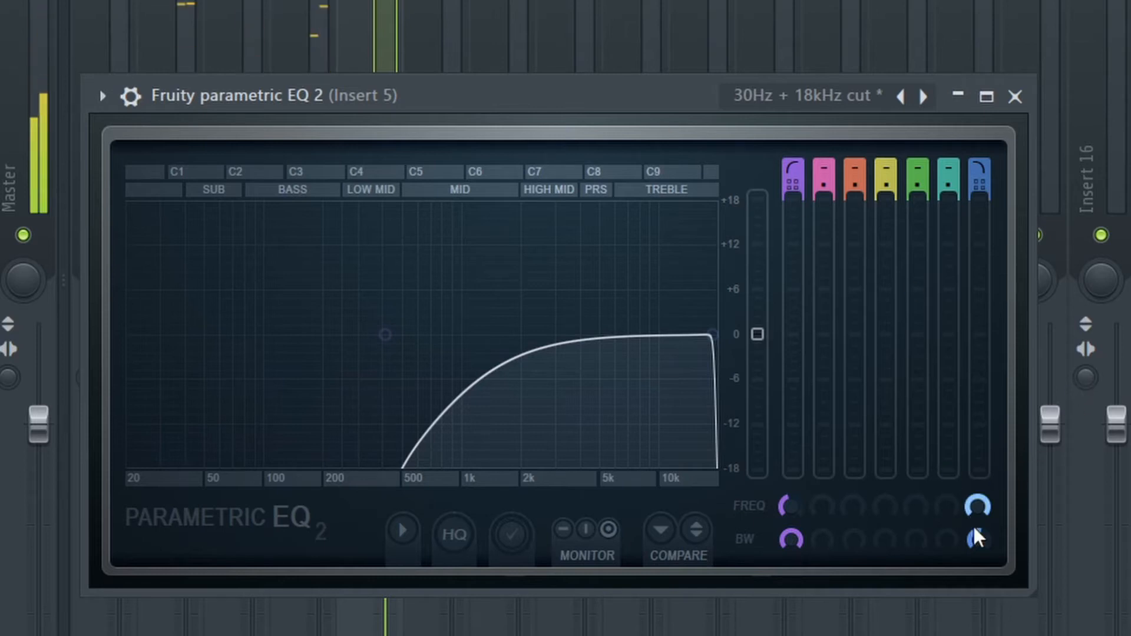
pyautogui.moveTo(975, 537); pyautogui.dragTo(975, 528)
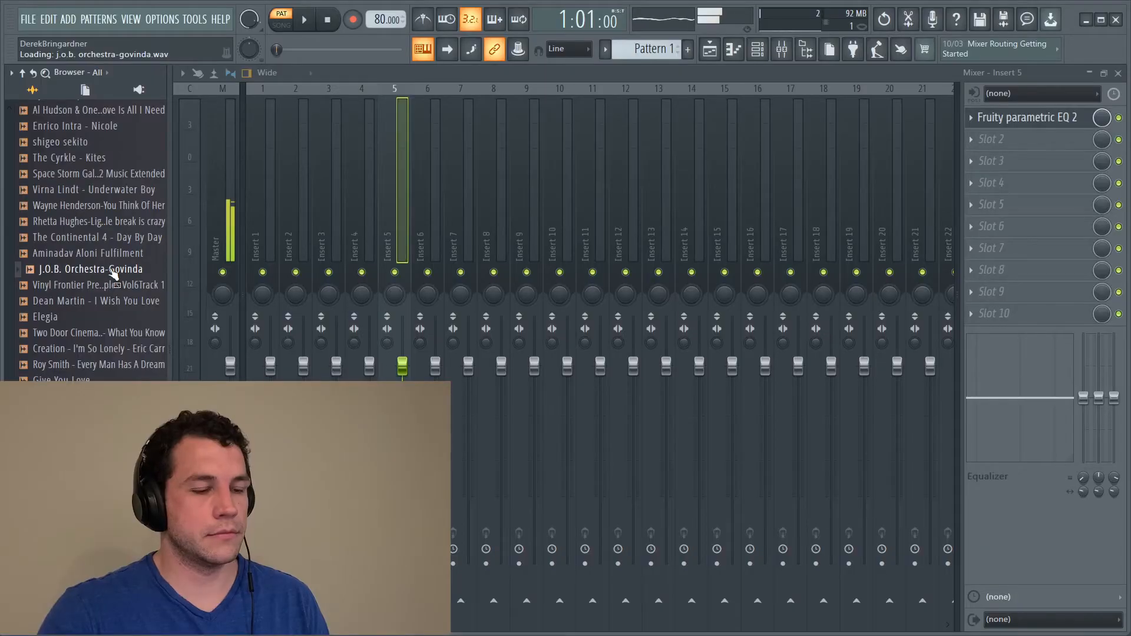
# Load J.O.B. Orchestra-Govinda into Edison on the Master track and loop the region from bar 86 to bar 103
pyautogui.moveTo(114, 275); pyautogui.dragTo(134, 282)
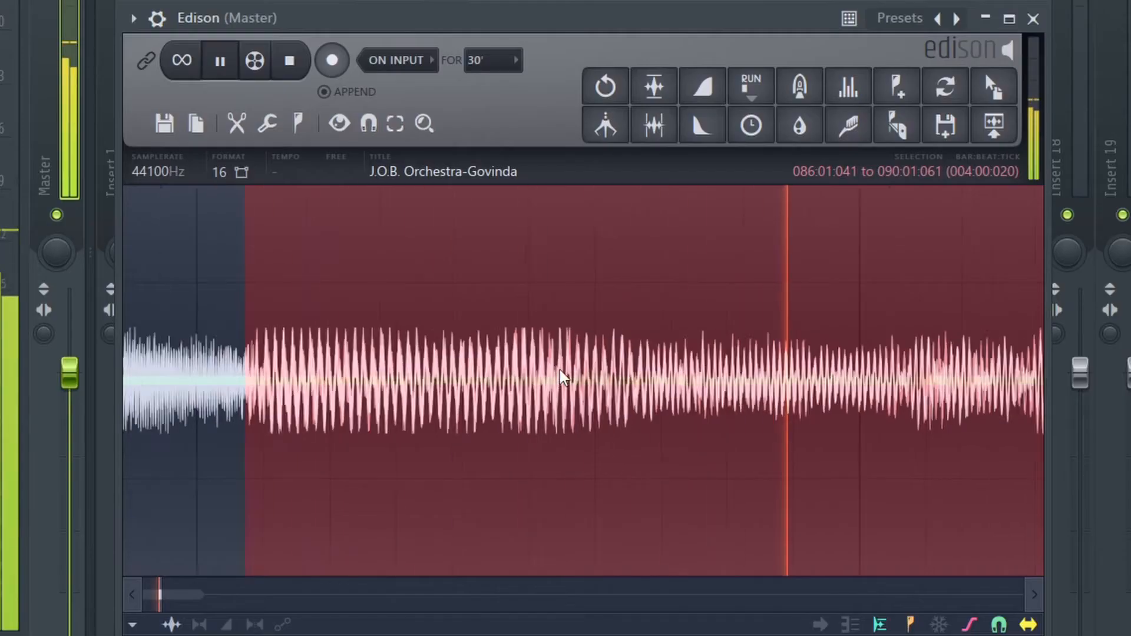
pyautogui.scroll(-5, 563, 377)
pyautogui.moveTo(765, 429); pyautogui.dragTo(978, 448)
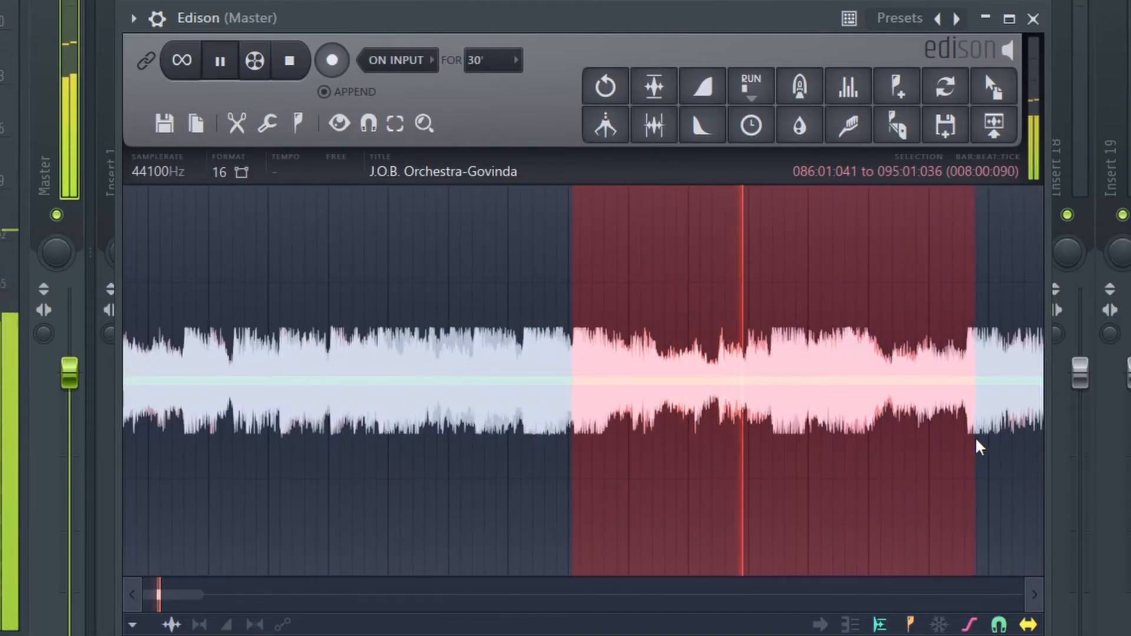
pyautogui.scroll(-4, 978, 447)
pyautogui.click(1034, 596)
pyautogui.moveTo(746, 473); pyautogui.dragTo(873, 479)
pyautogui.scroll(2, 836, 474)
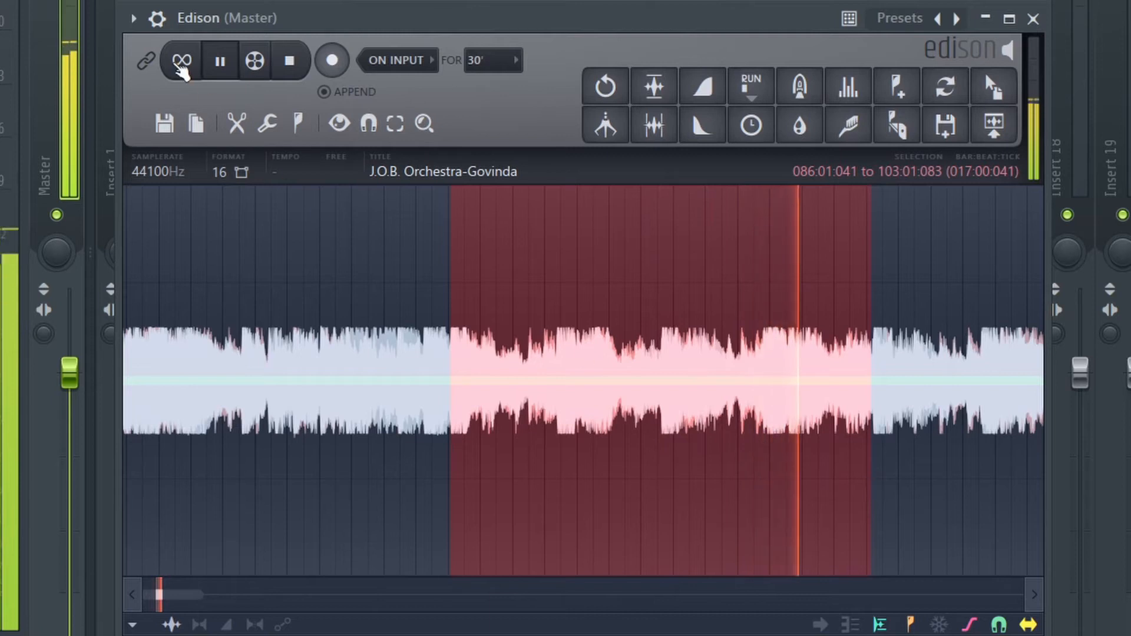
pyautogui.click(181, 66)
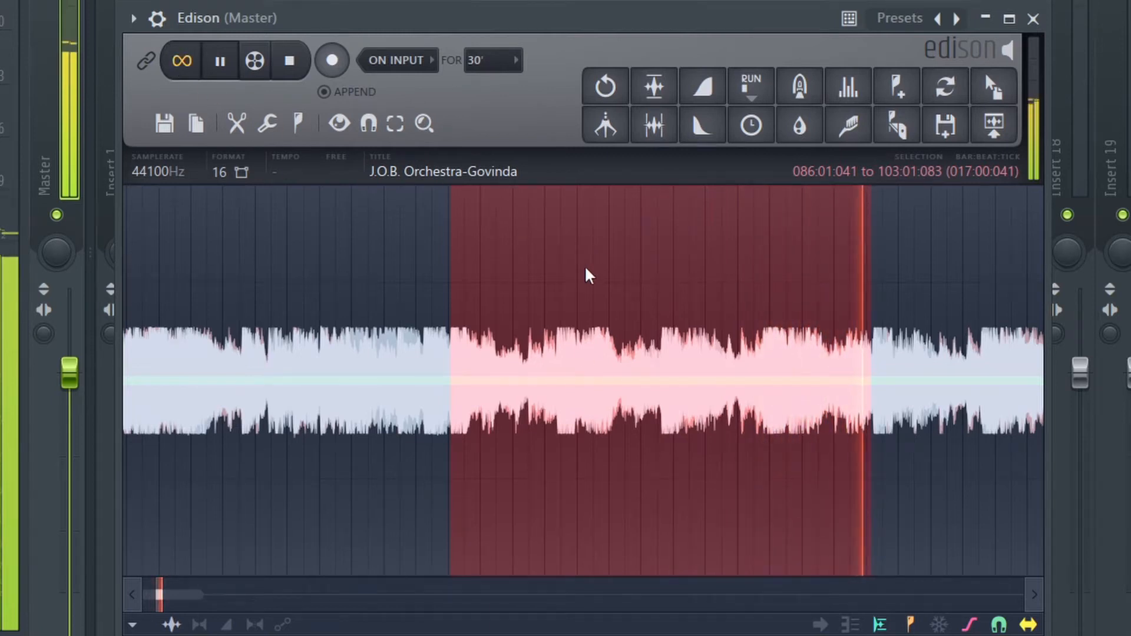
# Bring the selected sample region from Edison into the song and play it through Insert 6
pyautogui.moveTo(895, 204); pyautogui.dragTo(317, 98)
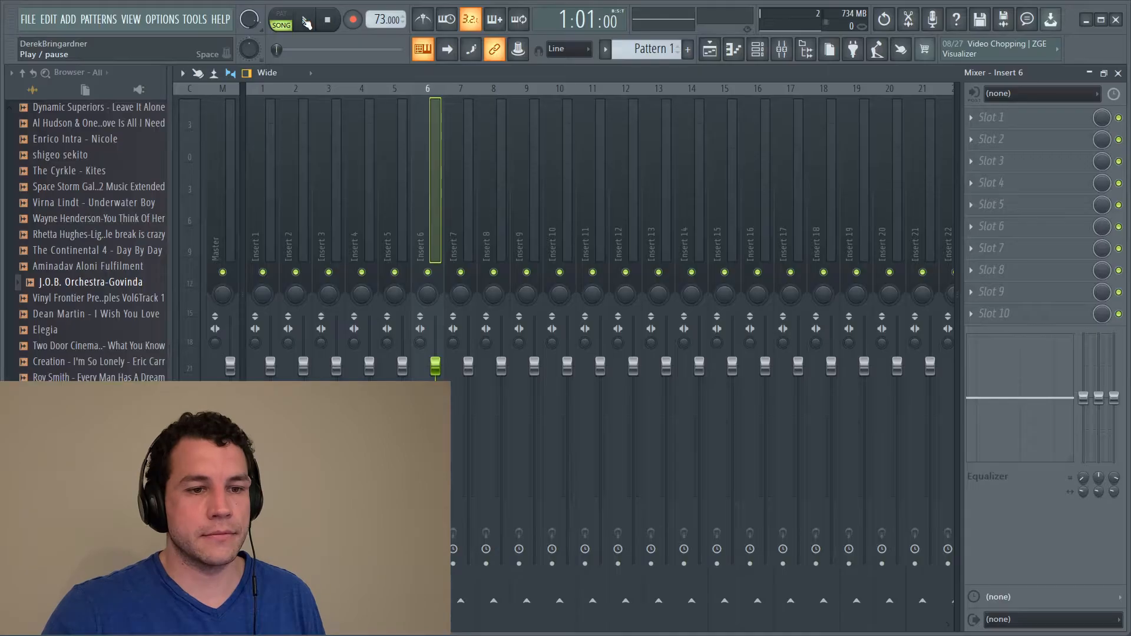
pyautogui.click(306, 21)
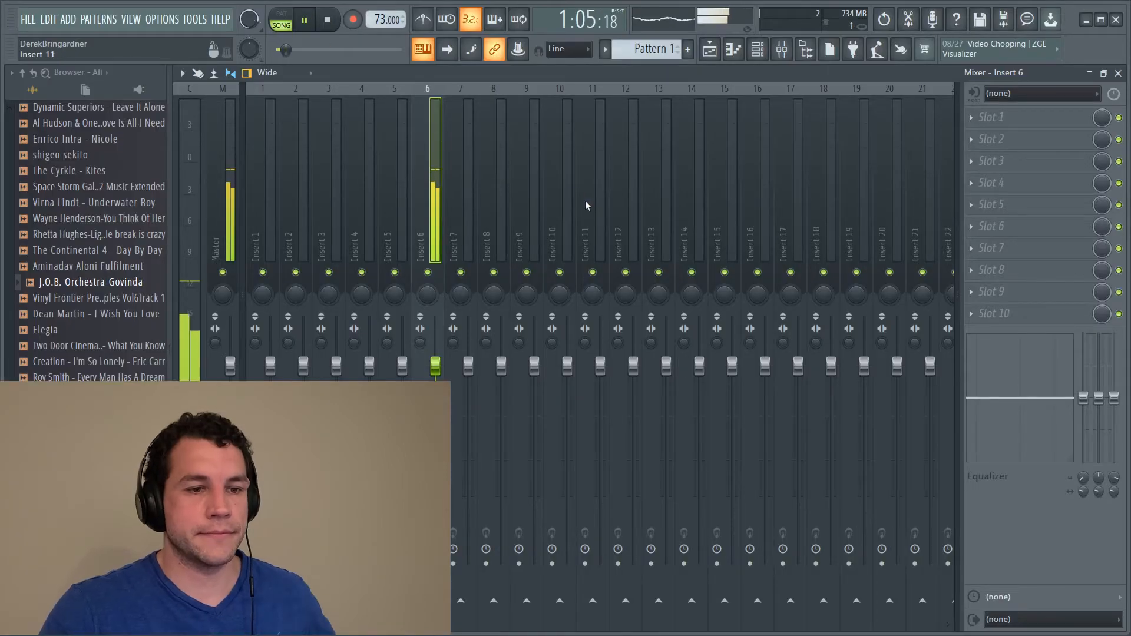
# Add Fruity Parametric EQ 2 to the first effect slot of Insert 6 and load its 20Hz + 18kHz cut preset
pyautogui.click(1019, 144)
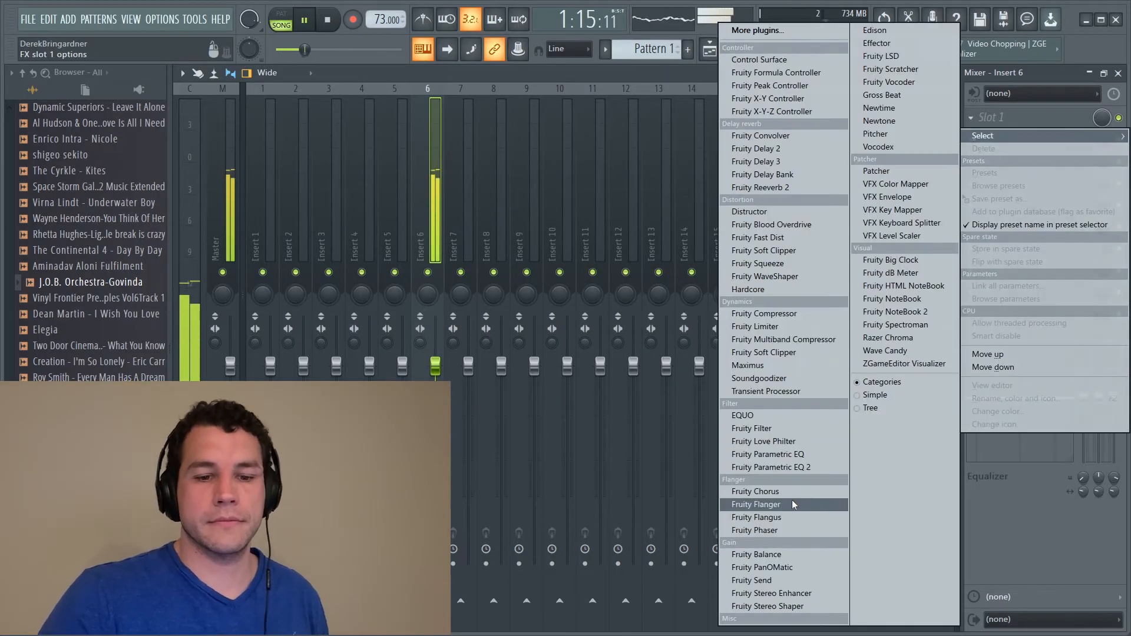
pyautogui.click(799, 475)
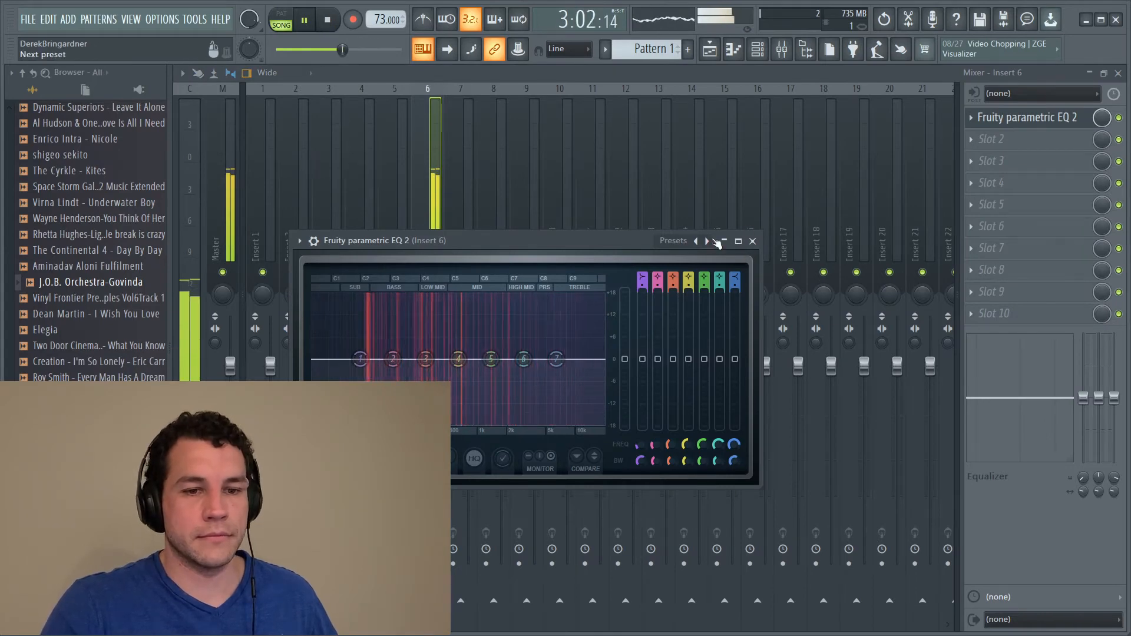
pyautogui.click(707, 241)
pyautogui.click(707, 241)
pyautogui.click(707, 241)
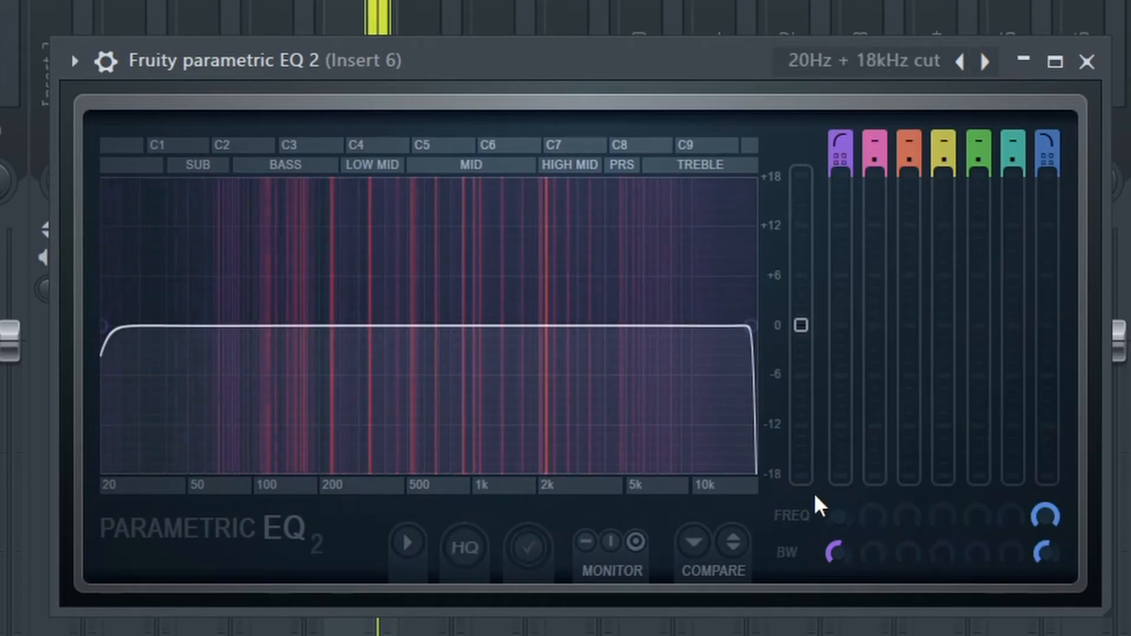
# Raise the low-cut frequency on Insert 6's EQ and fine-tune it to about 180 Hz
pyautogui.moveTo(835, 516); pyautogui.dragTo(836, 510)
pyautogui.moveTo(838, 517); pyautogui.dragTo(839, 457)
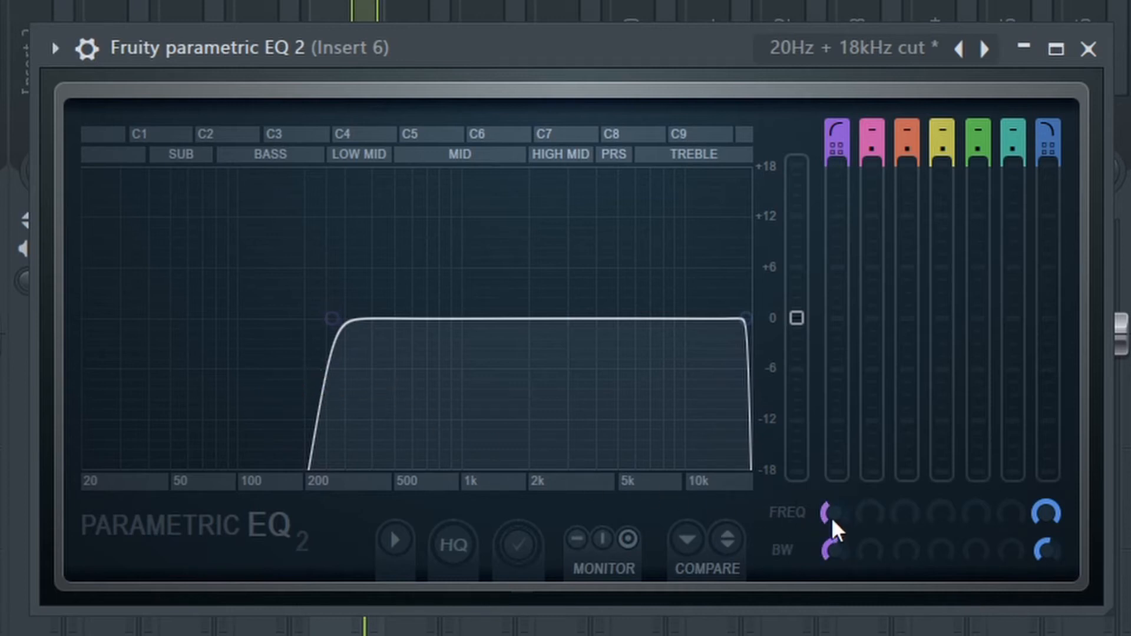
pyautogui.moveTo(833, 521)
pyautogui.mouseDown()
pyautogui.moveTo(833, 556)
pyautogui.moveTo(833, 527)
pyautogui.mouseUp()
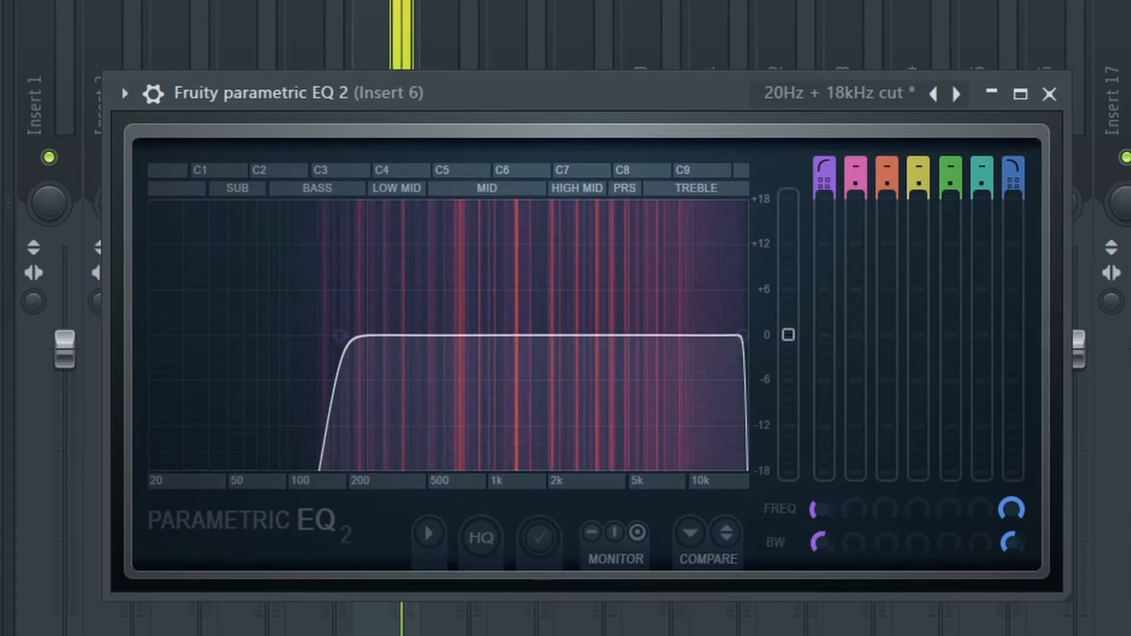
pyautogui.moveTo(814, 534); pyautogui.dragTo(815, 511)
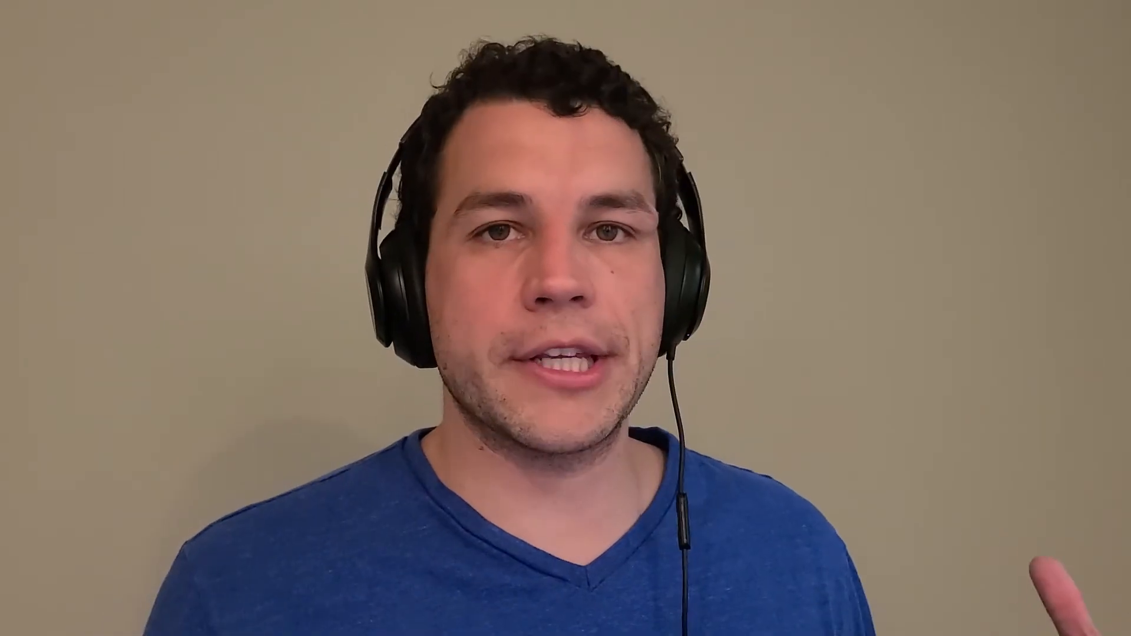